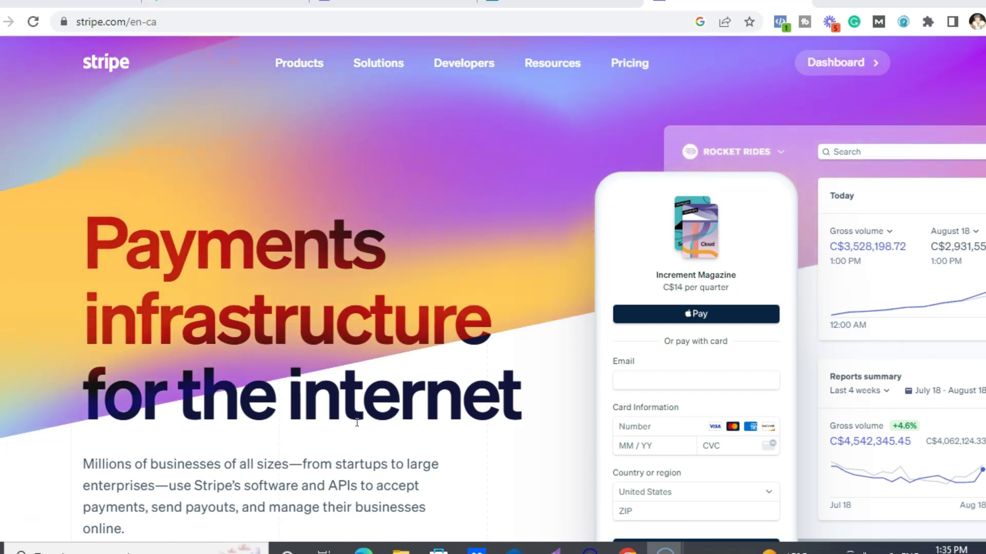
key(ctrl+2)
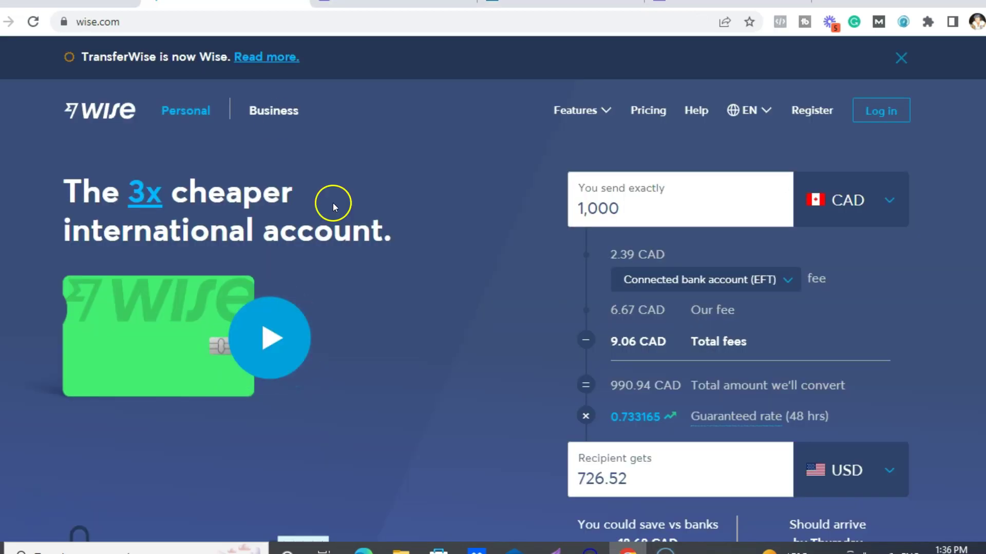
scroll(398, 275, down, 2)
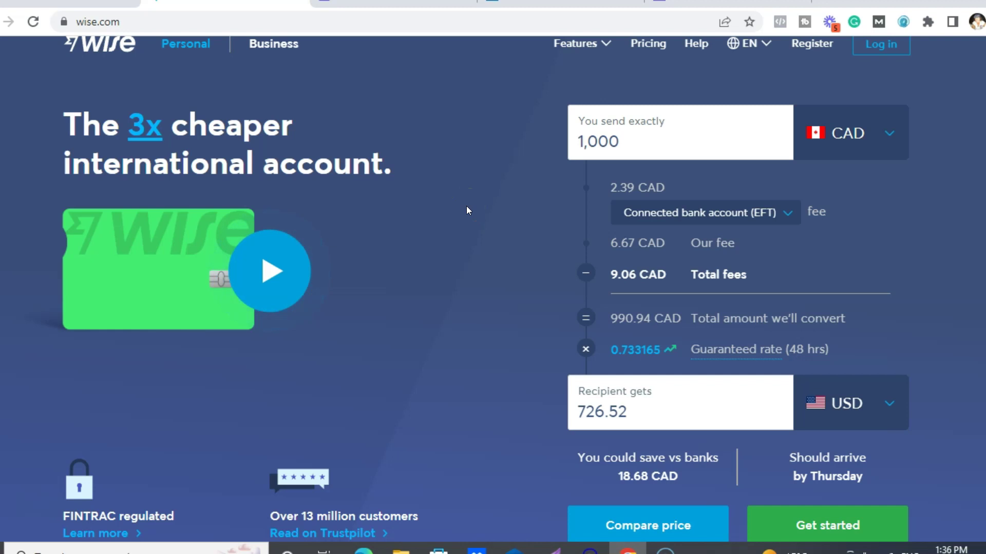
scroll(466, 205, down, 10)
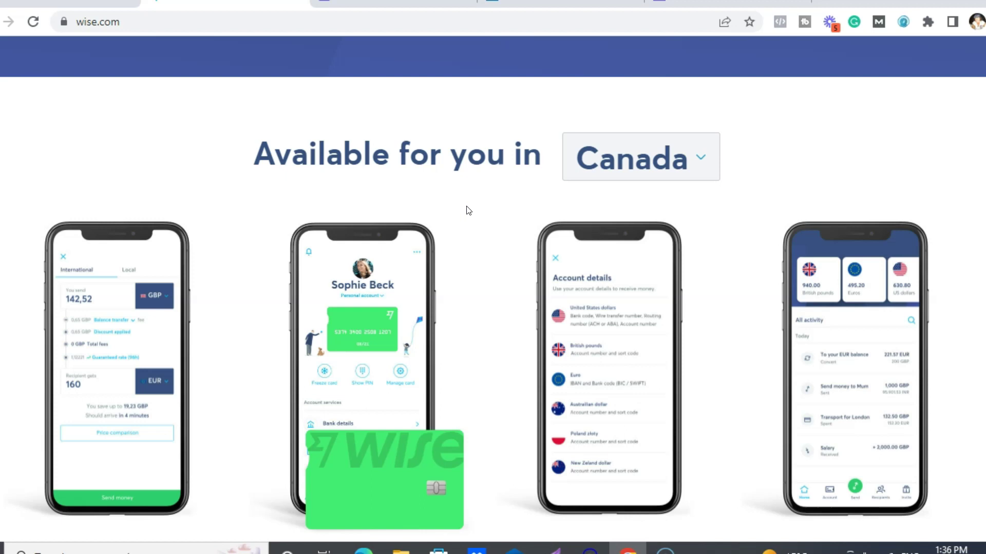
scroll(468, 210, up, 10)
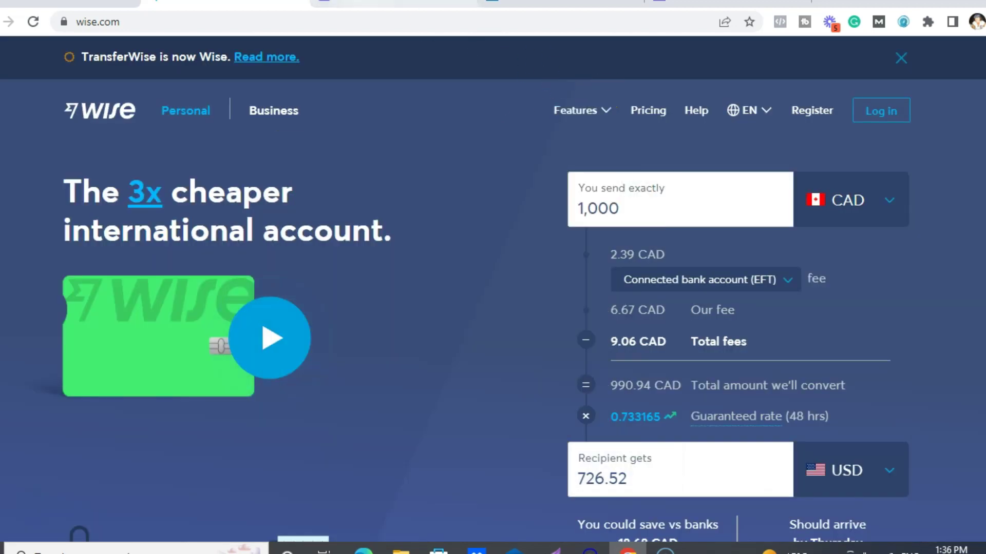
- Open the dashboard's Payments page, then scroll through the stripe.com homepage
key(ctrl+Tab)
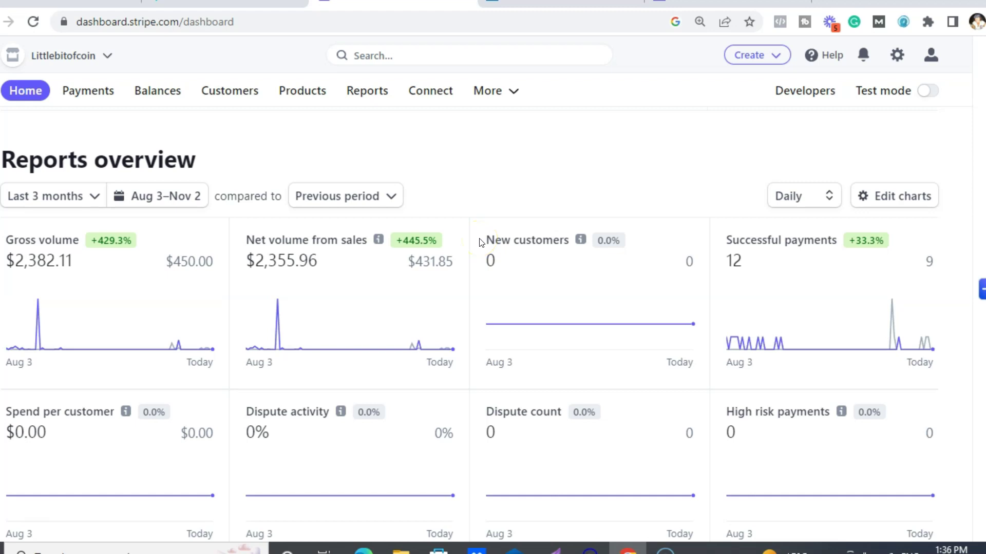
click(102, 98)
key(ctrl+Tab)
key(ctrl+Tab)
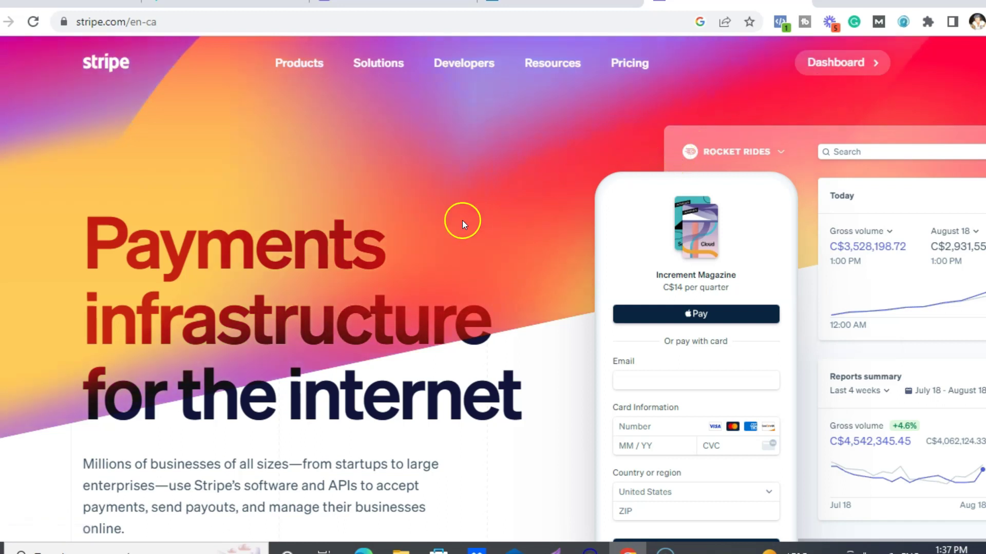
scroll(455, 226, down, 8)
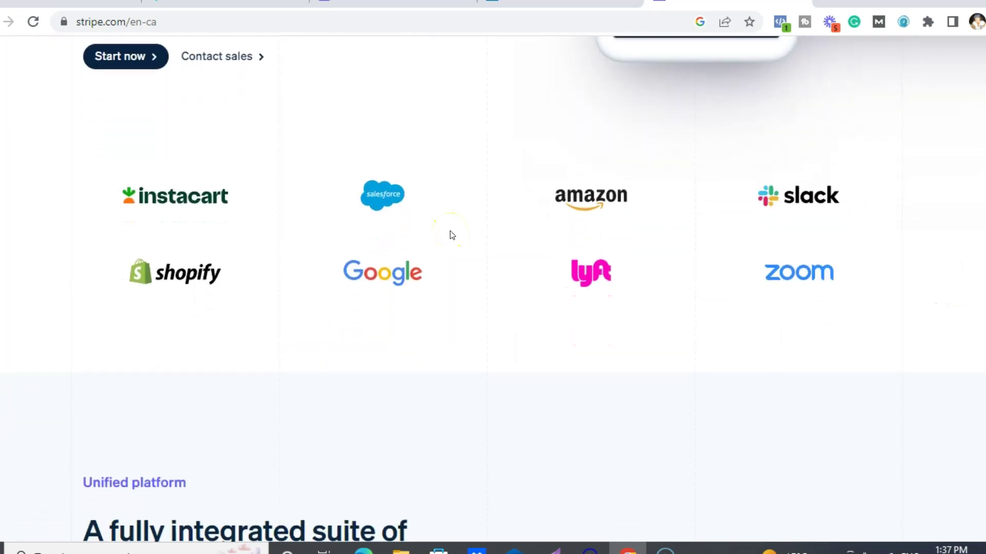
scroll(452, 235, down, 2)
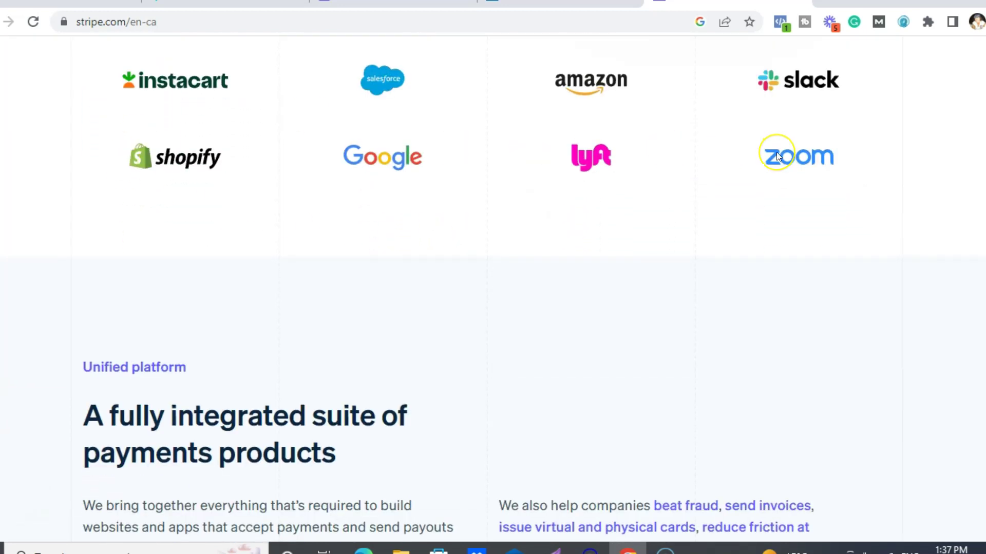
scroll(777, 153, down, 3)
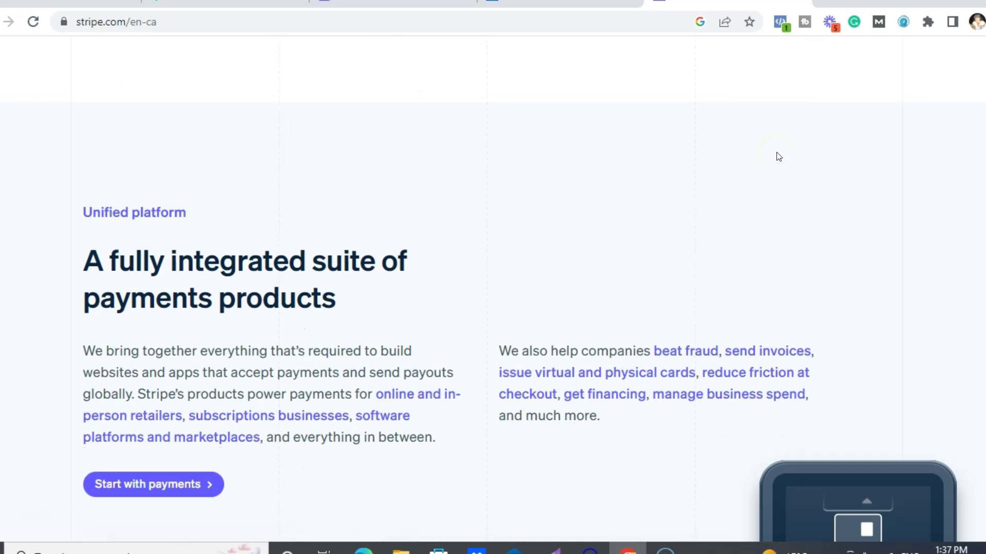
scroll(777, 155, up, 4)
- Back on Payments, start a new payment link and bring up the Add a new product form
key(ctrl+3)
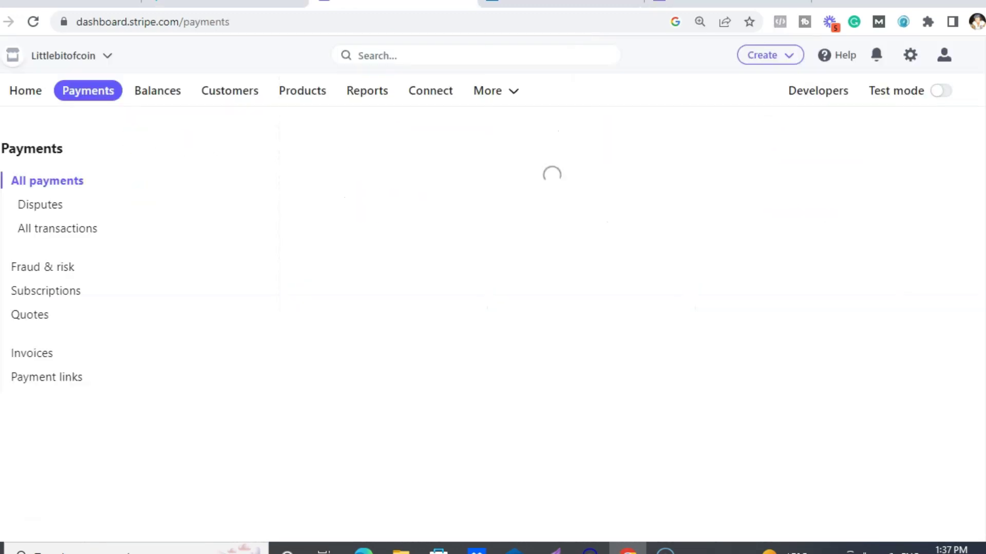
click(885, 163)
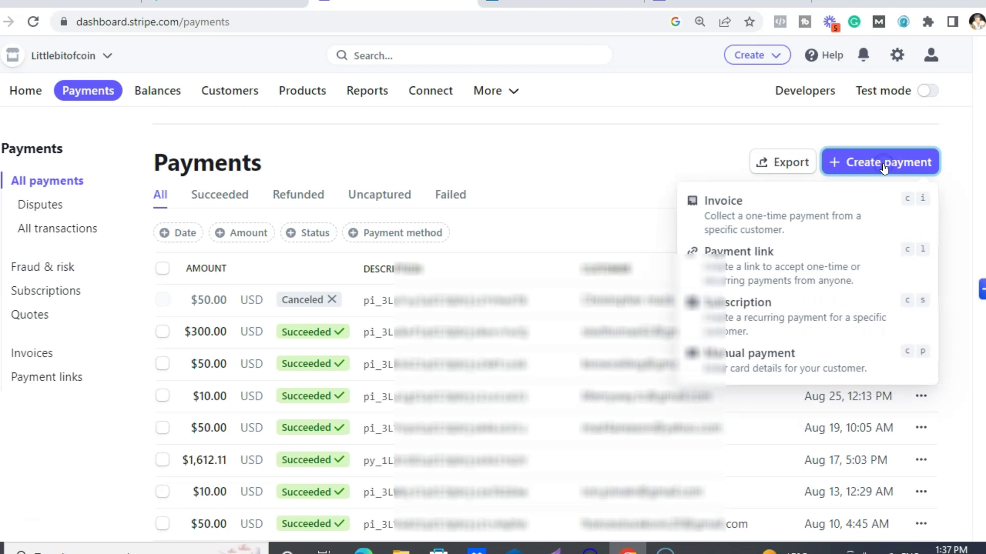
click(794, 266)
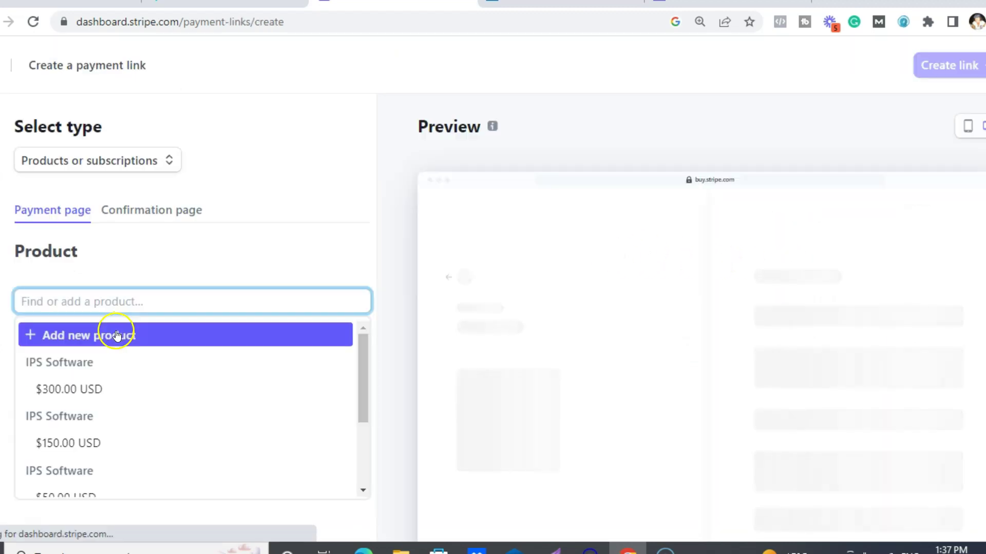
click(117, 335)
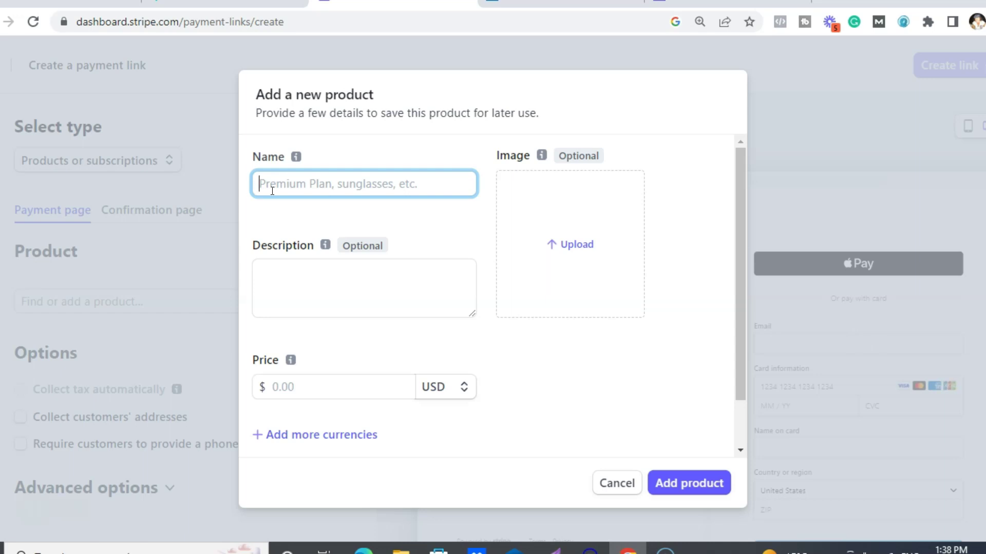
- Add product IPS 4, described 'One time payment', with a one-time price of 200.00 USD
text(IPs)
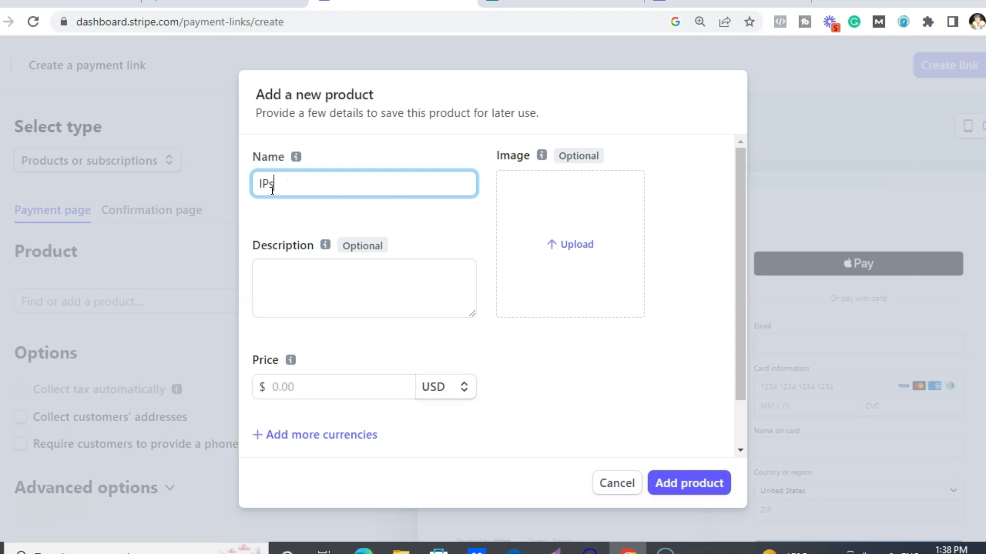
text(S 4)
click(299, 292)
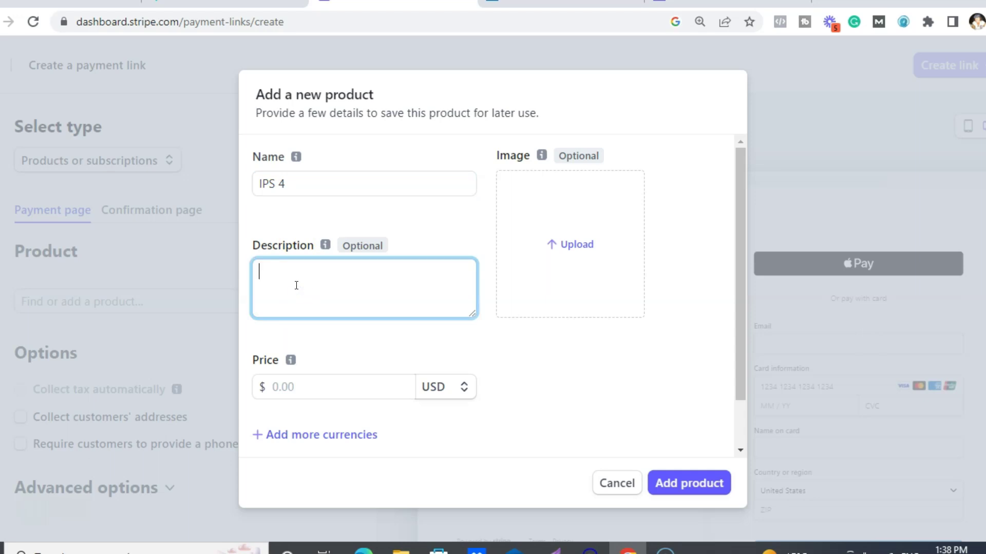
text(One time payment)
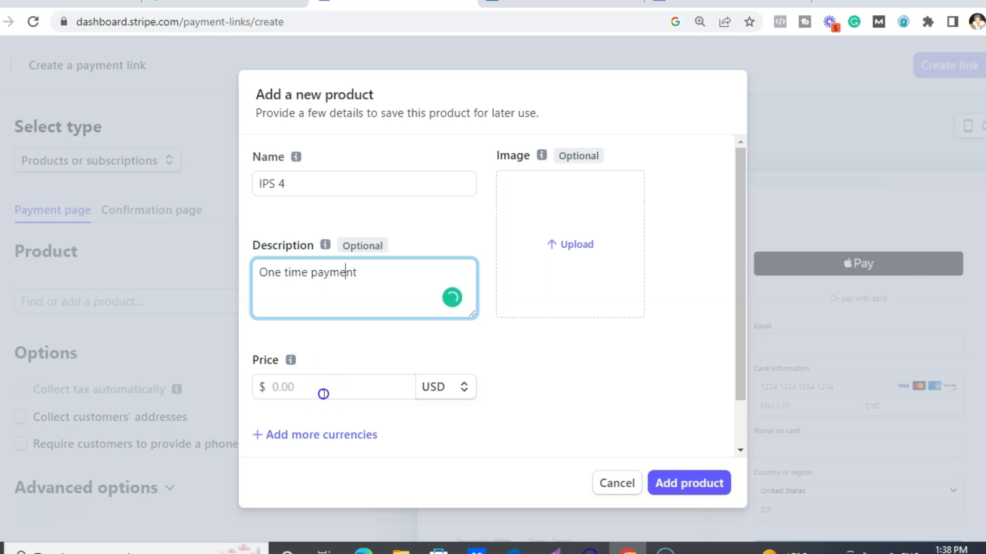
click(324, 394)
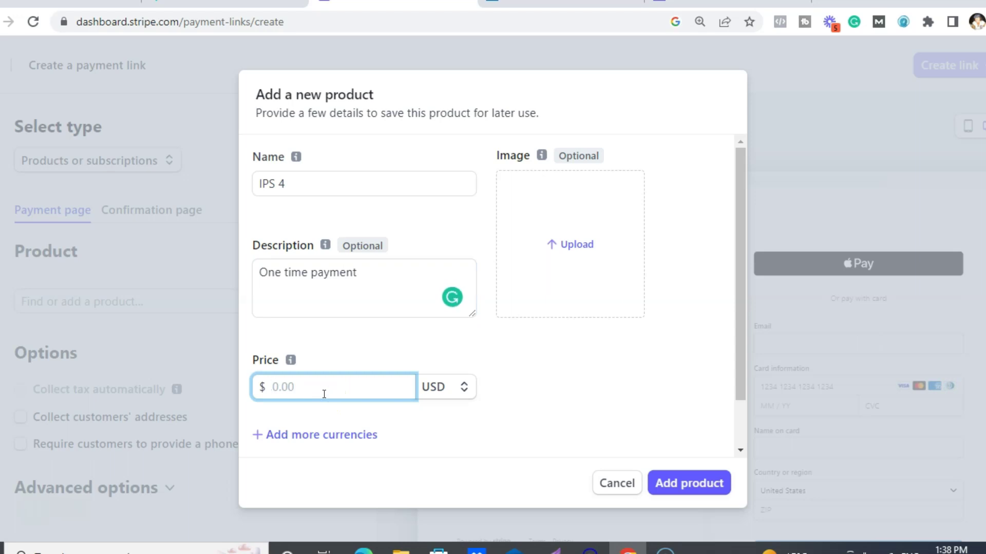
text(200)
scroll(433, 423, down, 1)
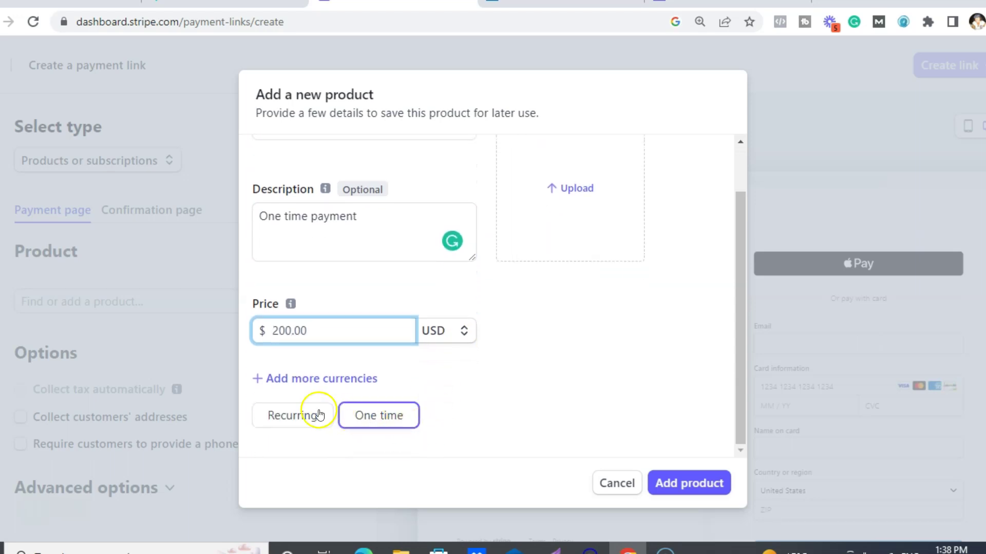
scroll(562, 347, up, 1)
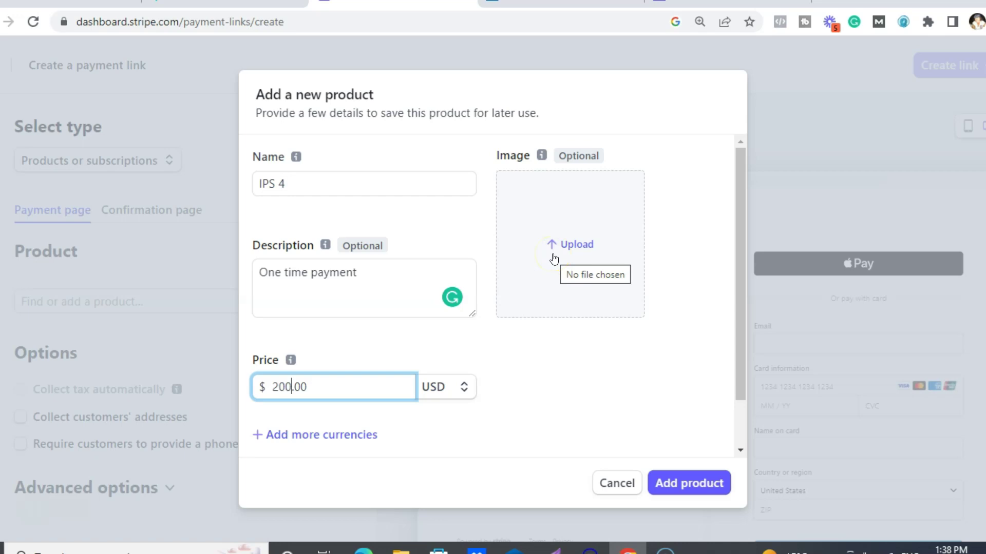
click(554, 244)
click(677, 484)
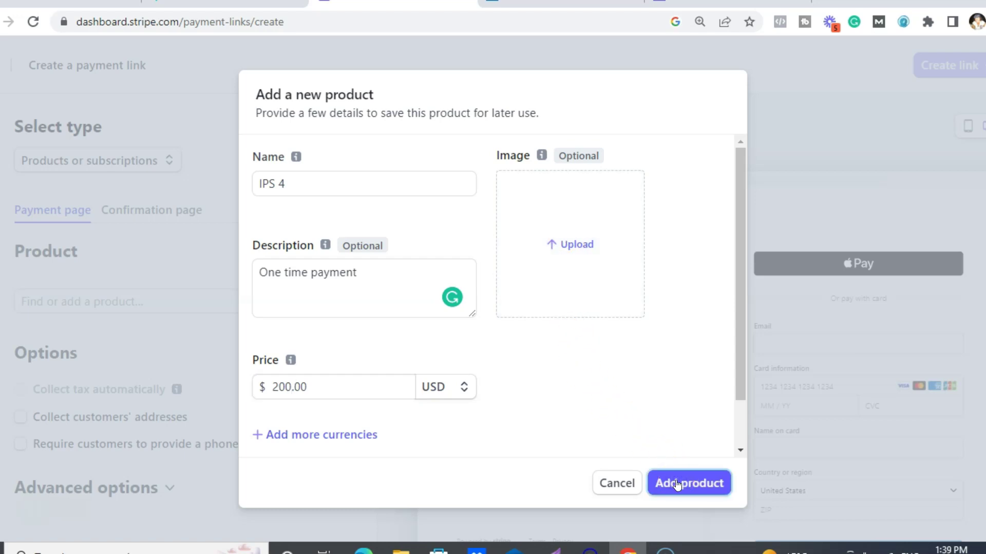
- Enable a custom message on the link's Confirmation page, then go to the ClickFunnels membership area
scroll(619, 368, down, 3)
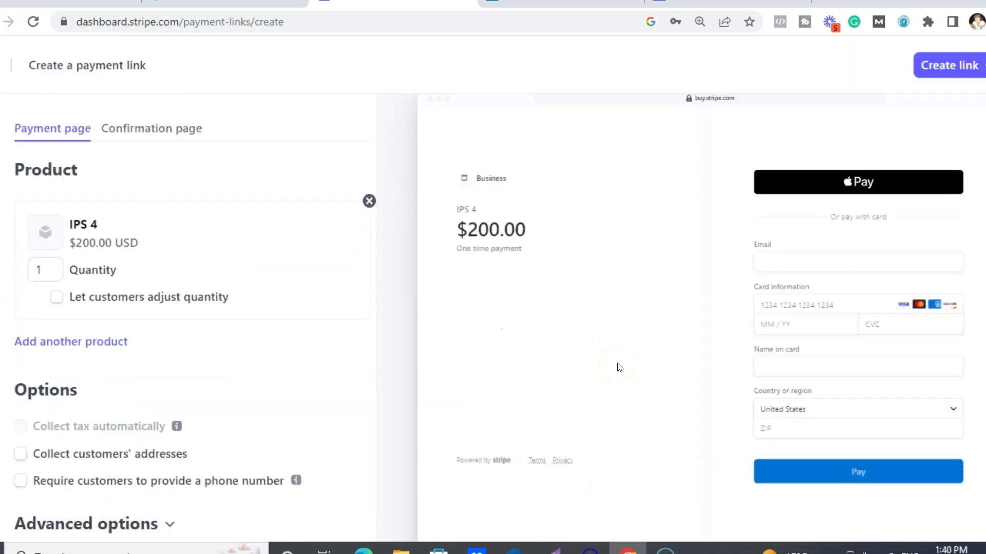
scroll(620, 368, up, 1)
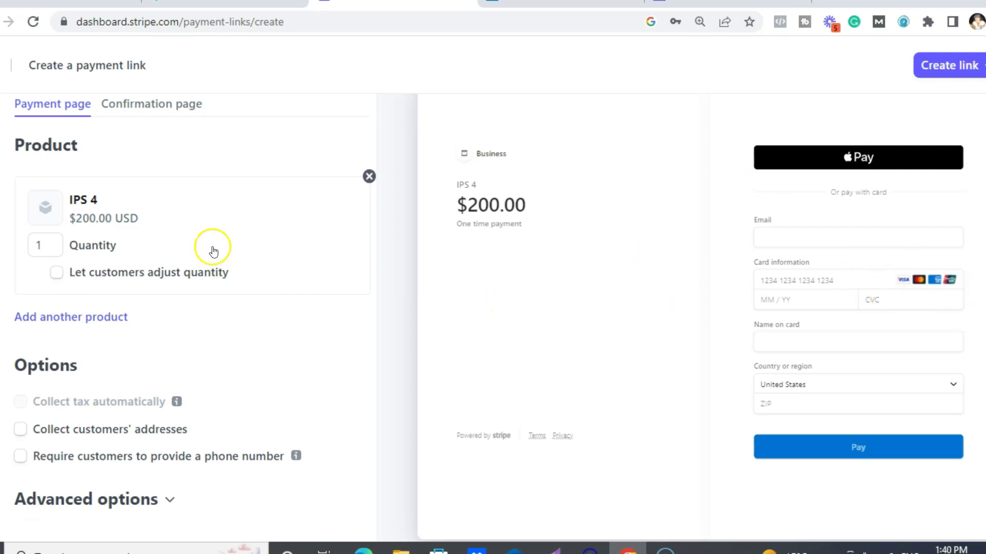
scroll(212, 249, up, 1)
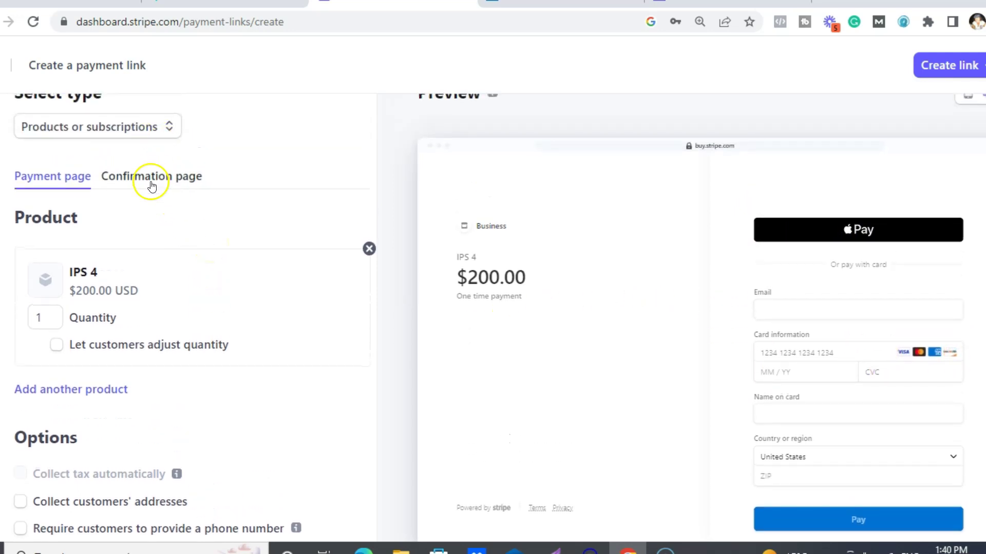
click(151, 186)
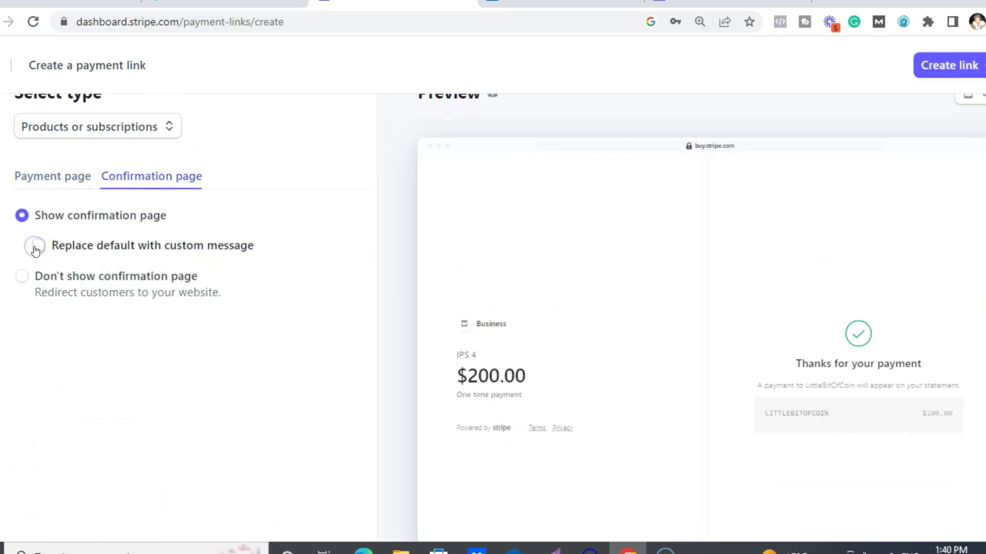
click(35, 249)
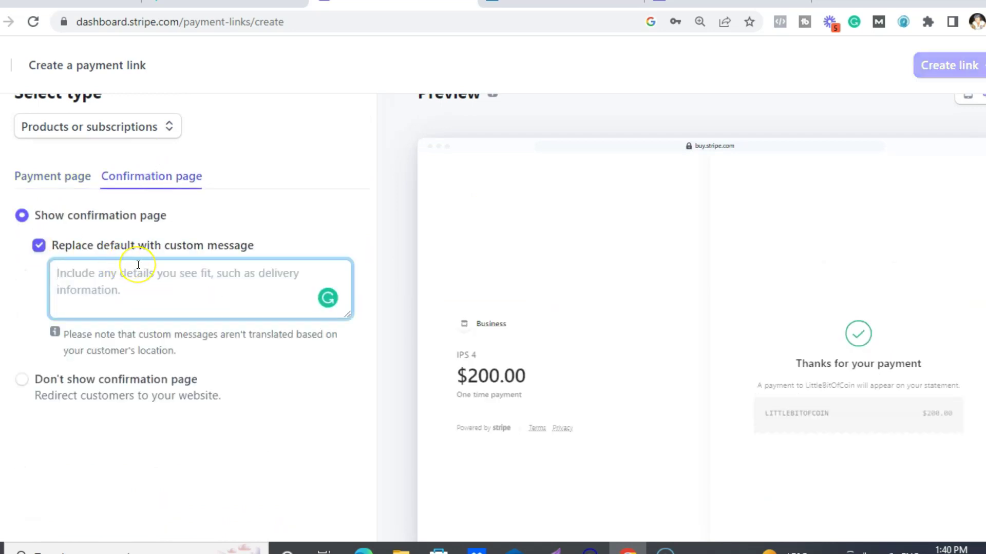
click(143, 281)
scroll(146, 282, down, 1)
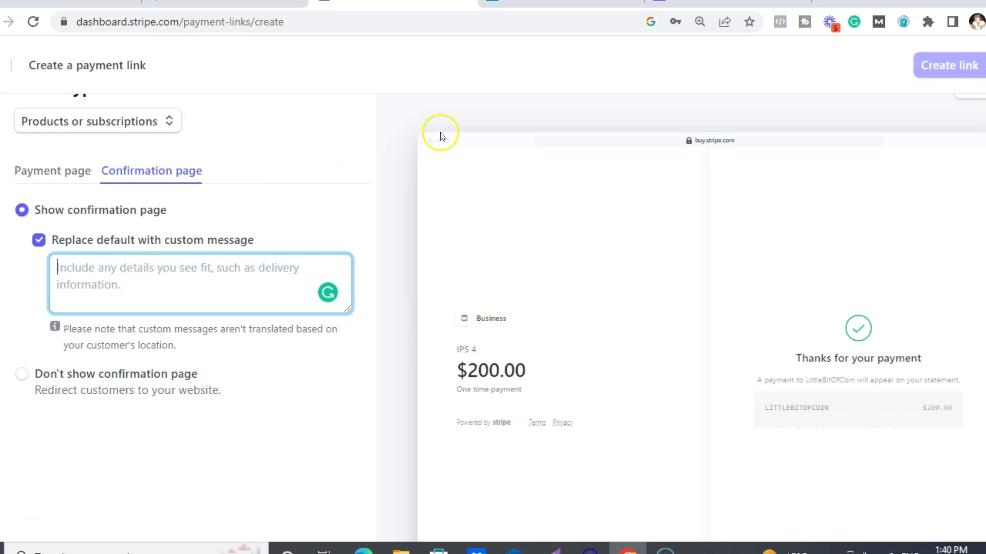
click(560, 4)
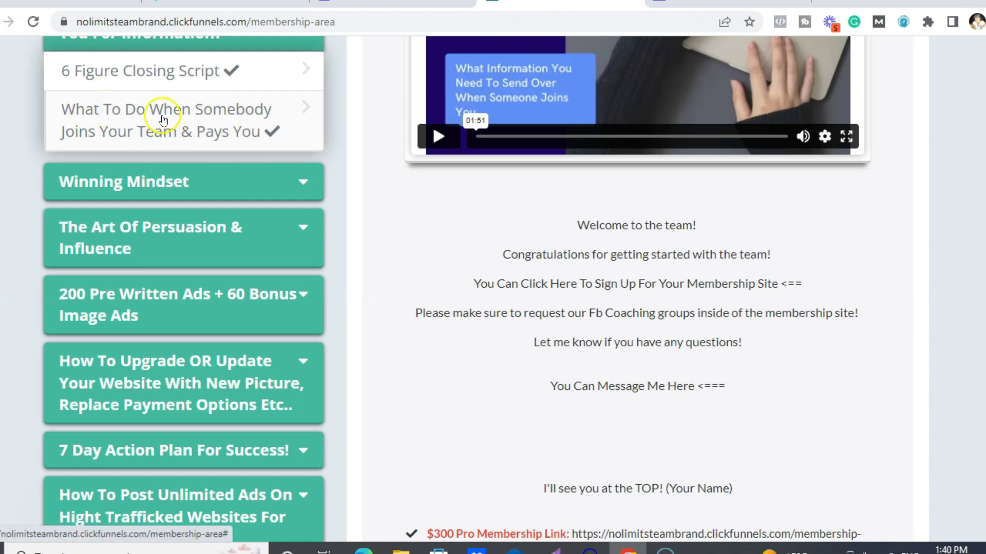
- Copy the $50 Starter Membership URL from ClickFunnels and bring up paste options in Stripe's message box
scroll(622, 324, down, 5)
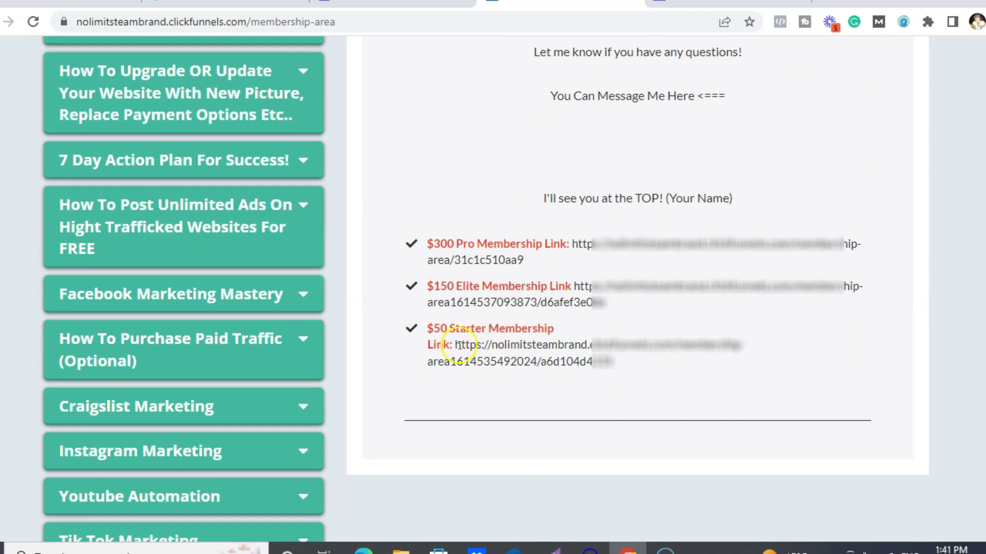
drag(455, 345, 673, 372)
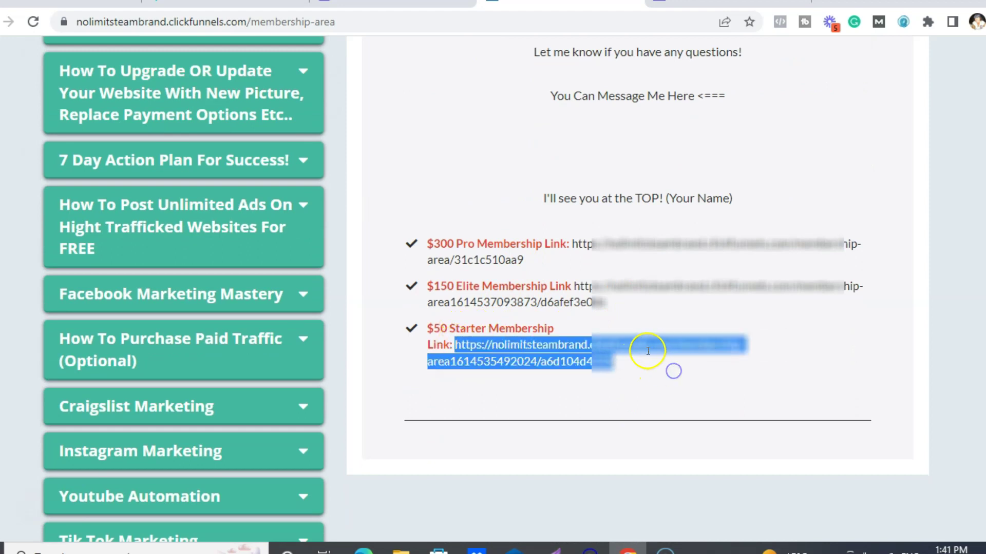
right_click(641, 348)
click(657, 357)
key(ctrl+shift+Tab)
right_click(95, 279)
- Paste the membership URL as the confirmation message, create the IPS 4 link, and open Settings
click(246, 399)
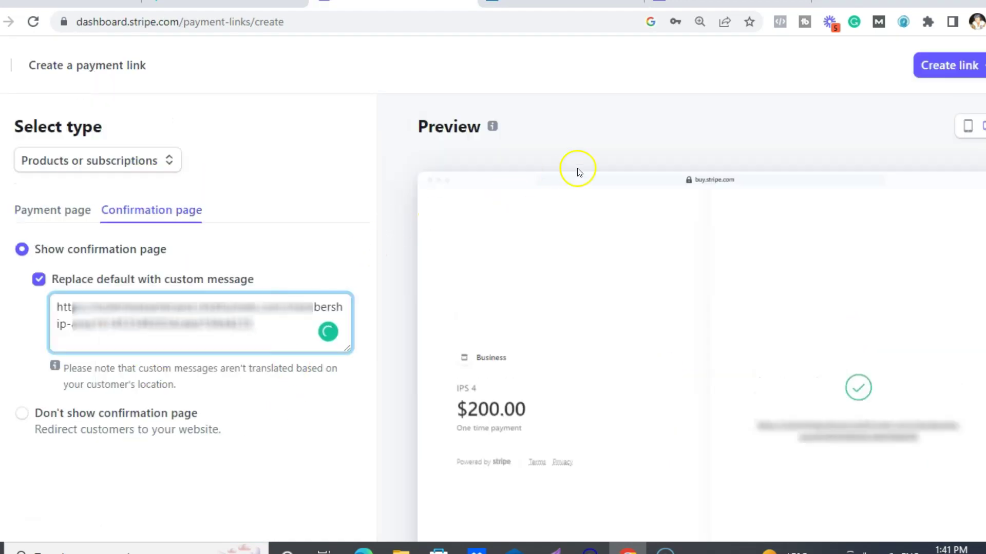
click(954, 67)
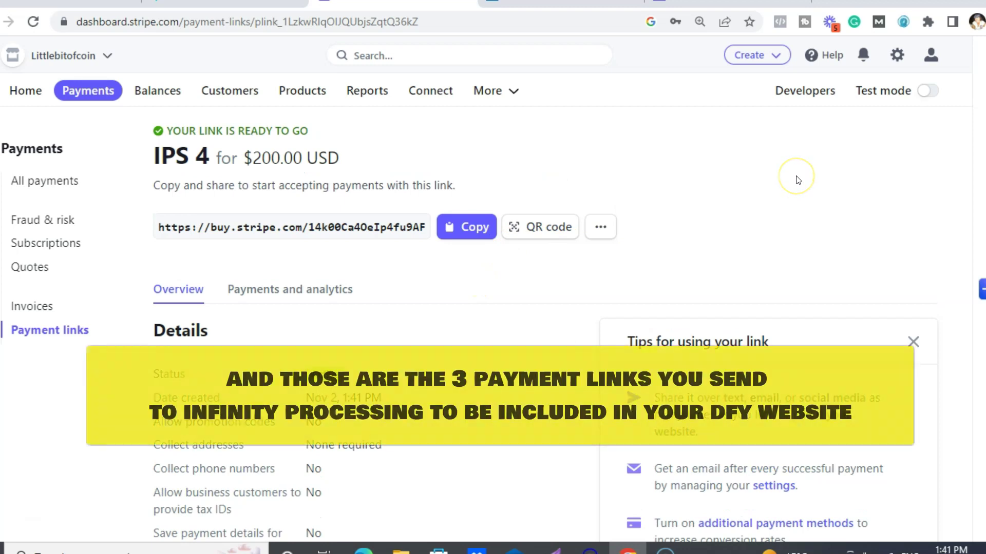
click(897, 55)
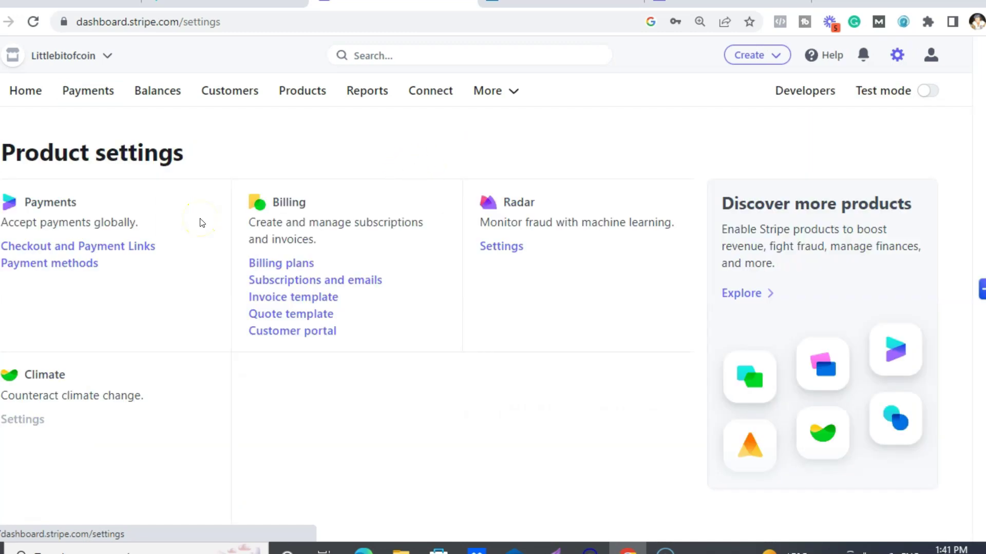
- Show Bank accounts and scheduling: a linked USD account with automatic daily payouts
scroll(202, 223, down, 3)
scroll(200, 221, down, 3)
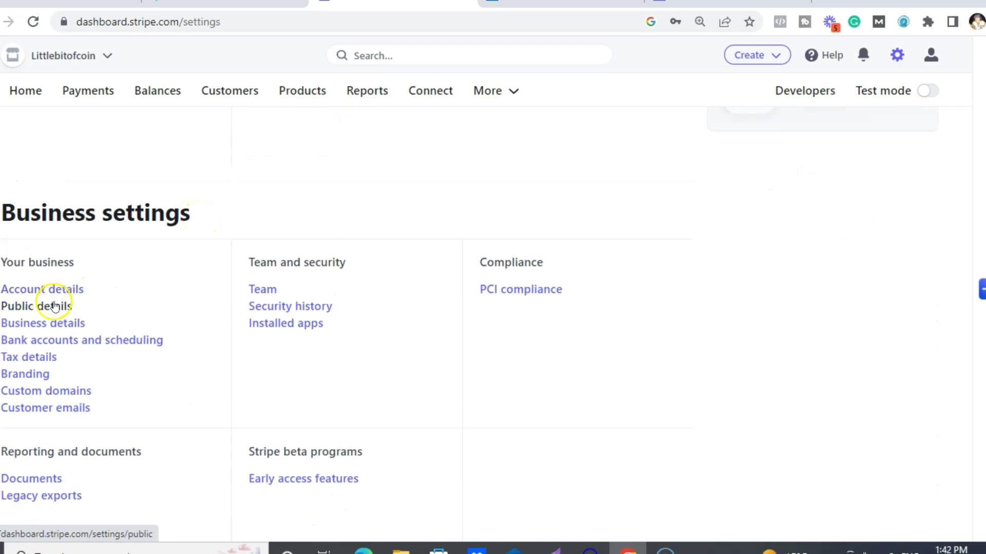
click(62, 340)
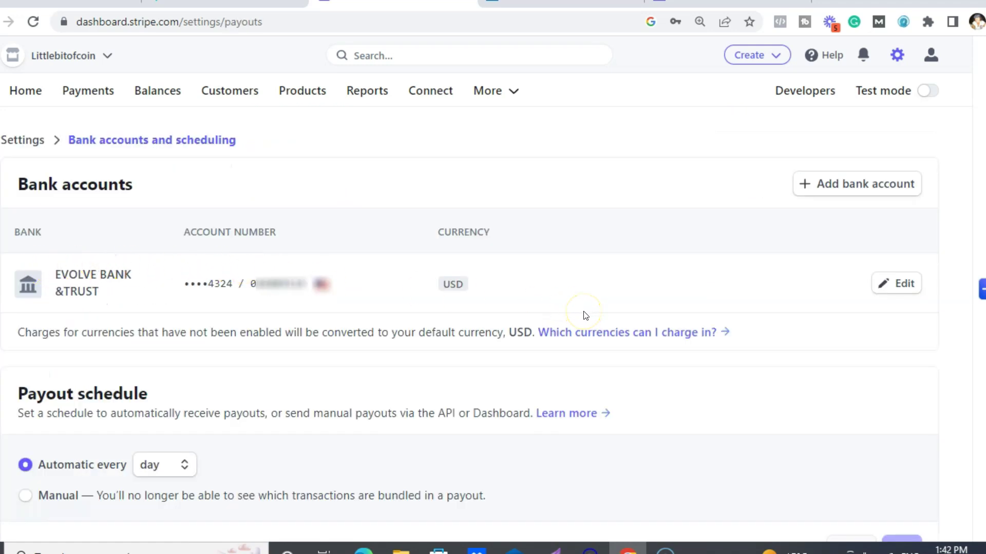
scroll(585, 316, down, 1)
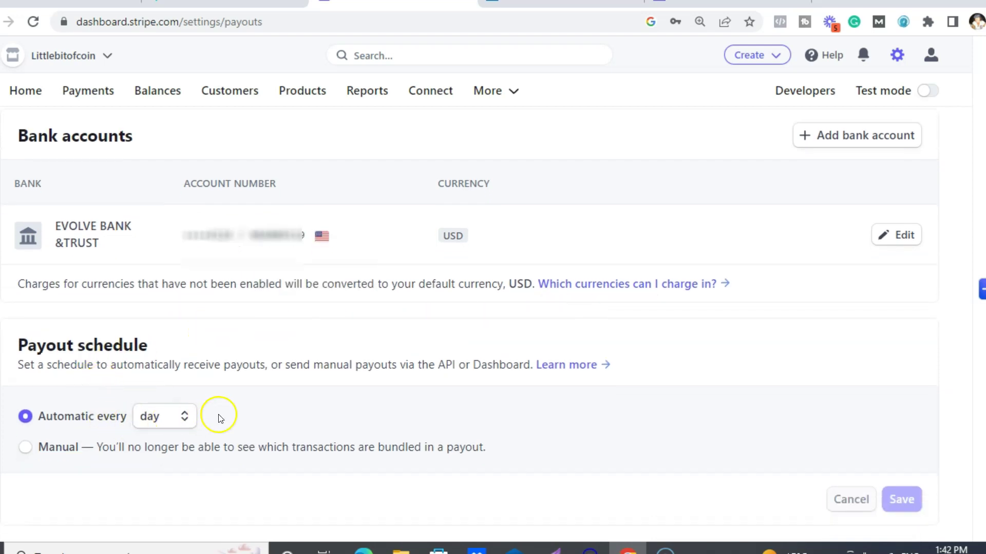
scroll(602, 401, up, 1)
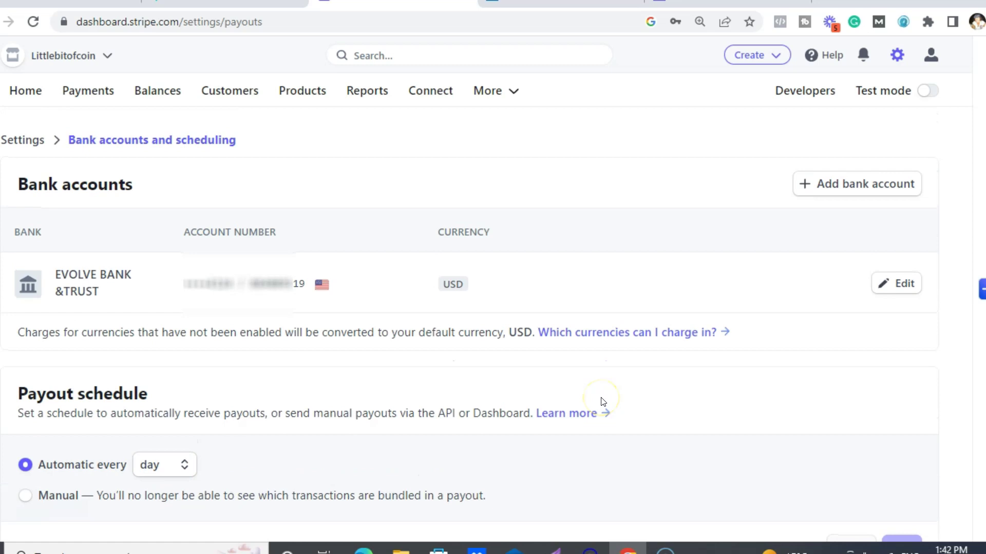